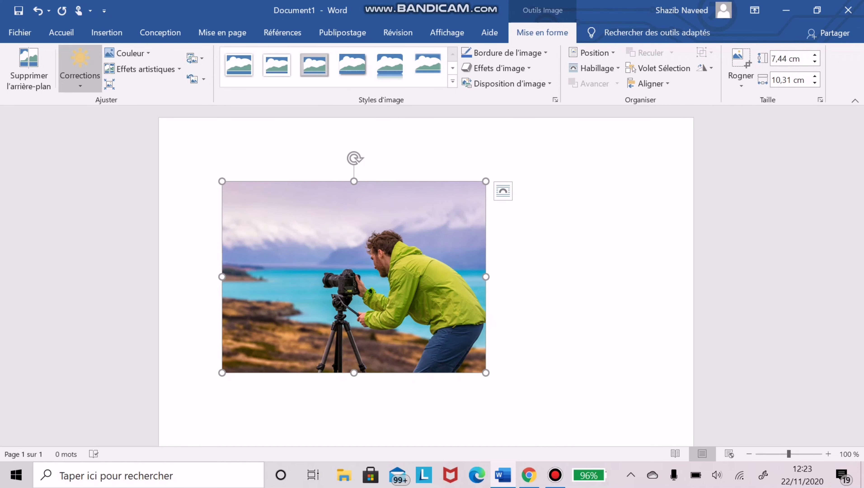
- Sharpen the photo by 50 % with the picture corrections
click(79, 72)
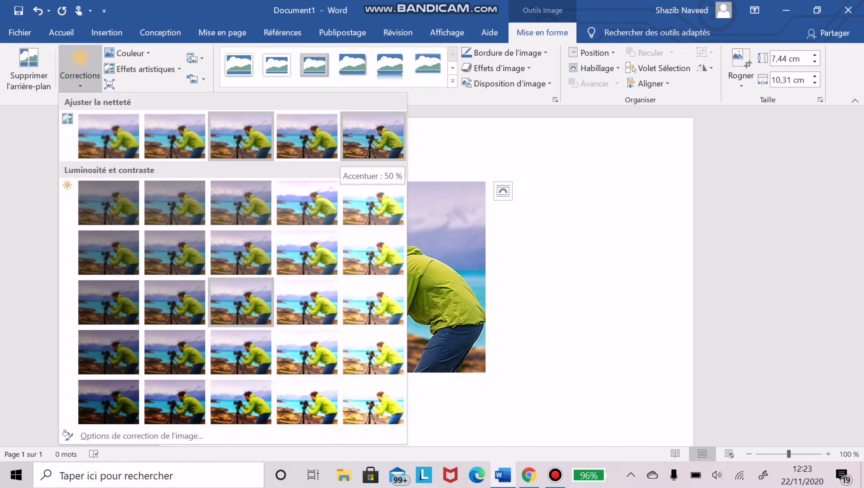
click(373, 136)
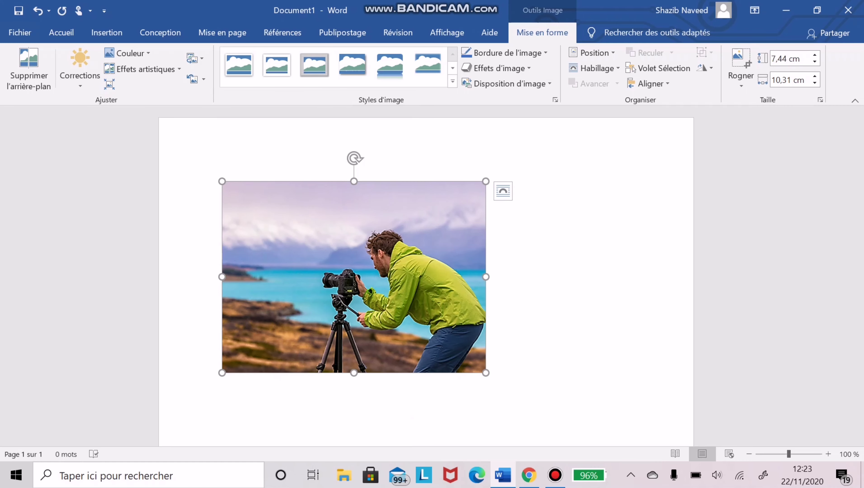
- Try softening the photo by 50 %, followed by a brighter and a darker brightness and contrast preset
click(79, 70)
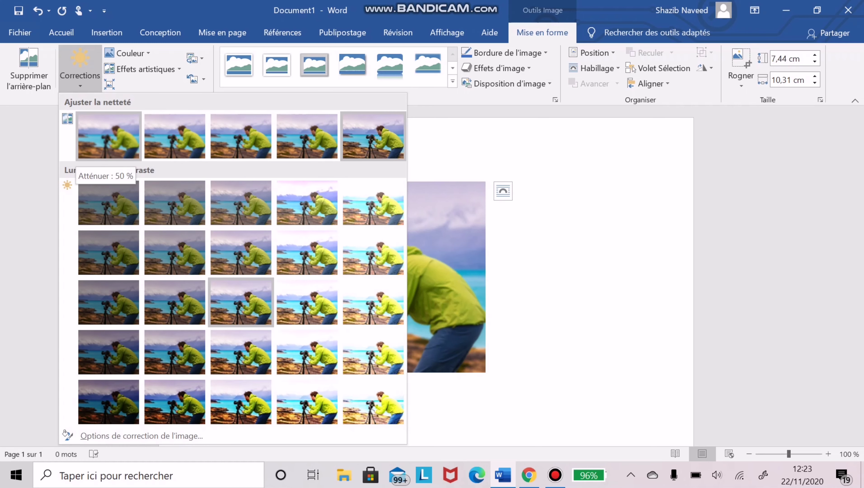
click(109, 136)
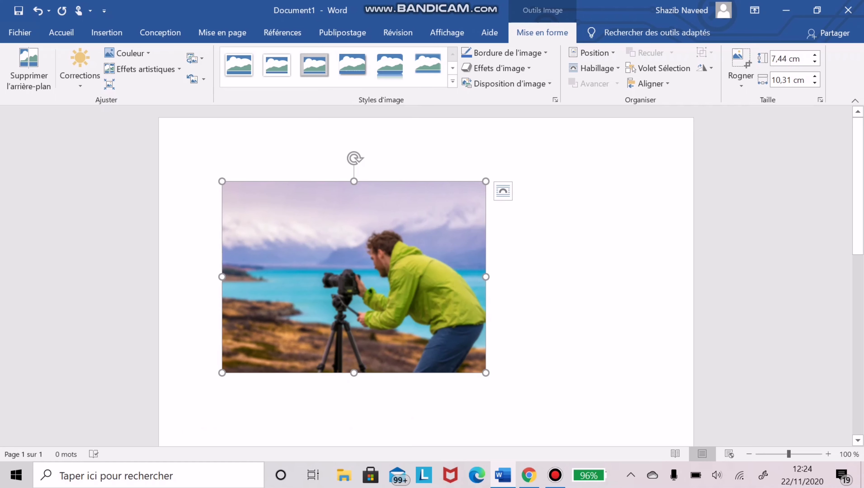
click(80, 70)
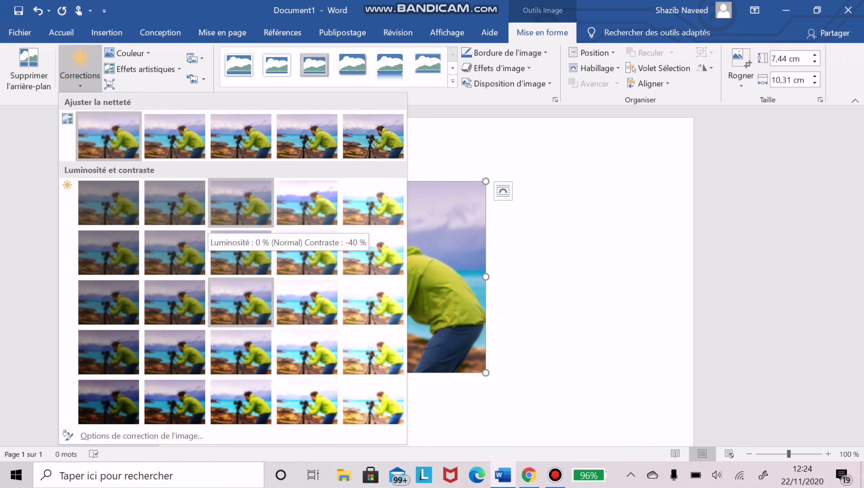
click(241, 302)
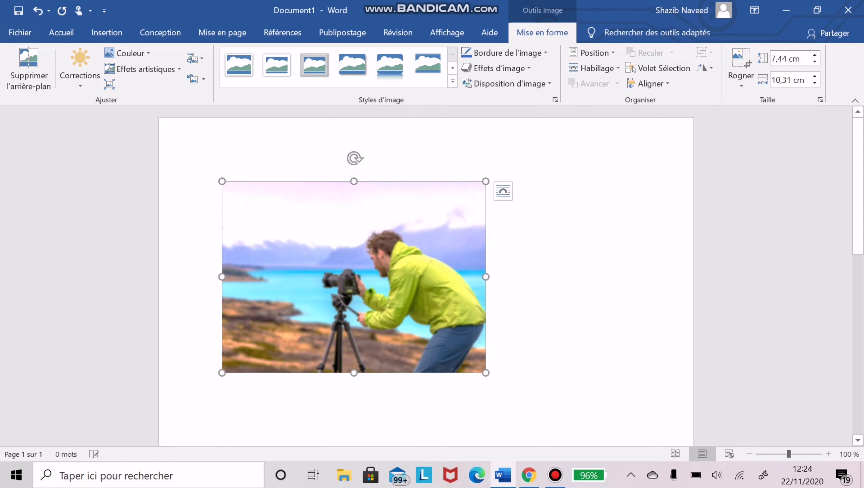
click(80, 70)
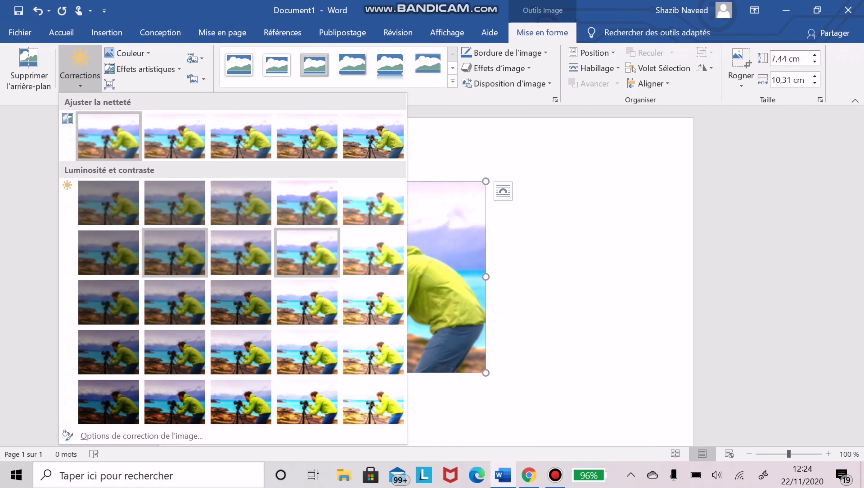
click(102, 270)
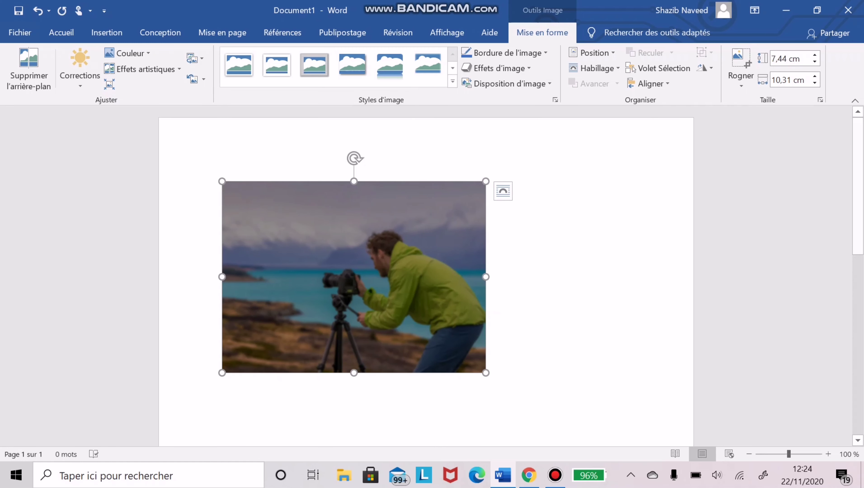
- Undo the brightness and contrast corrections and the softening, back to the sharpened photo
click(79, 70)
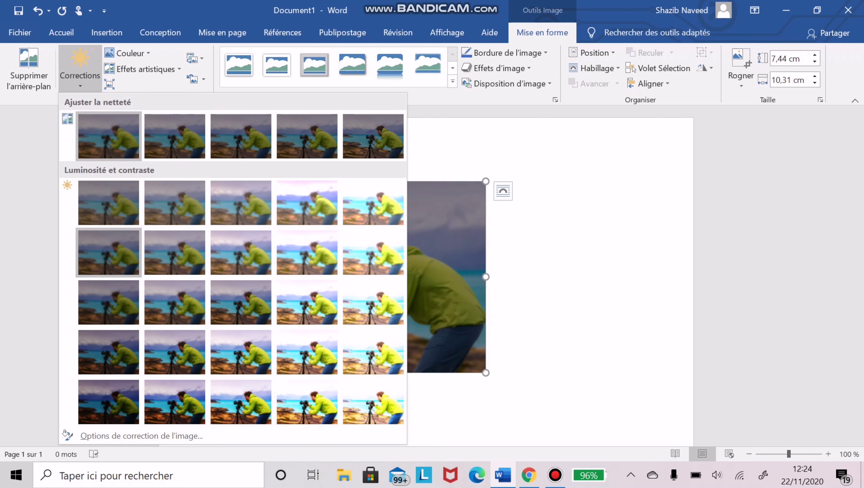
click(38, 11)
click(38, 11)
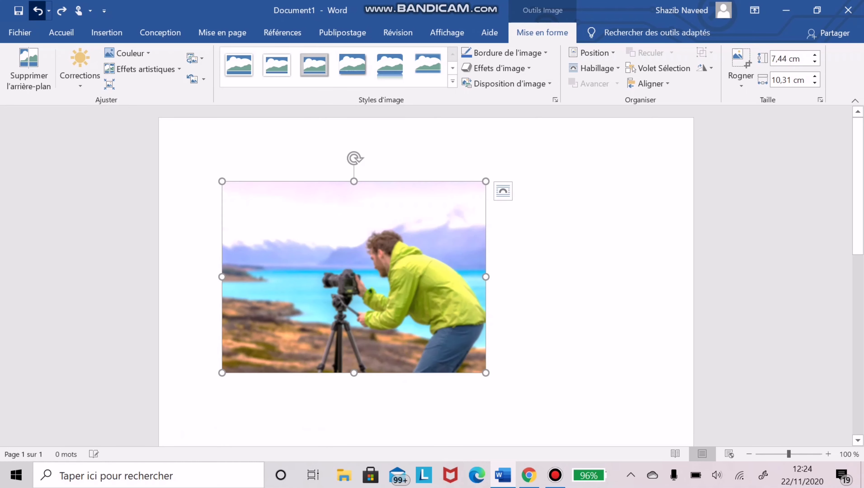
click(37, 10)
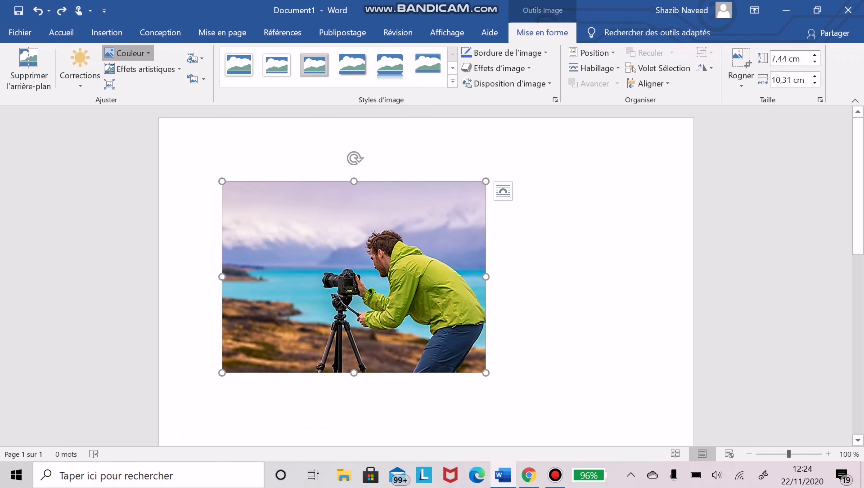
- Try the dark orange recolour preset on the photo and undo it
click(129, 53)
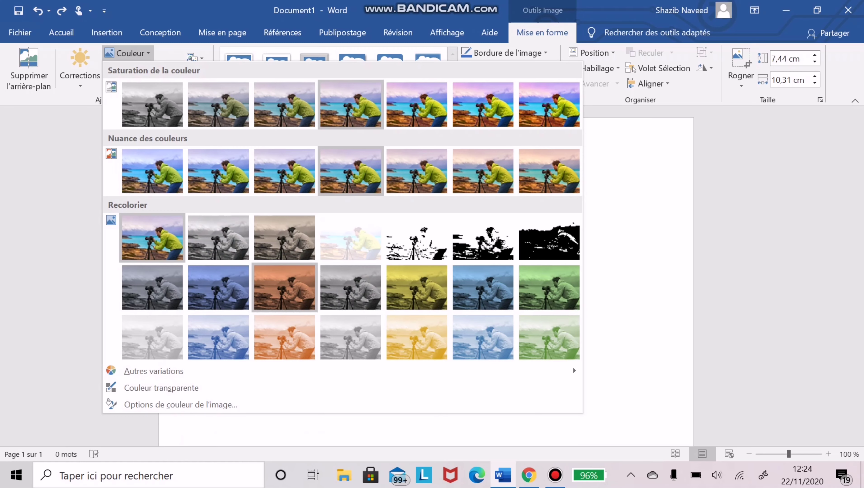
click(284, 300)
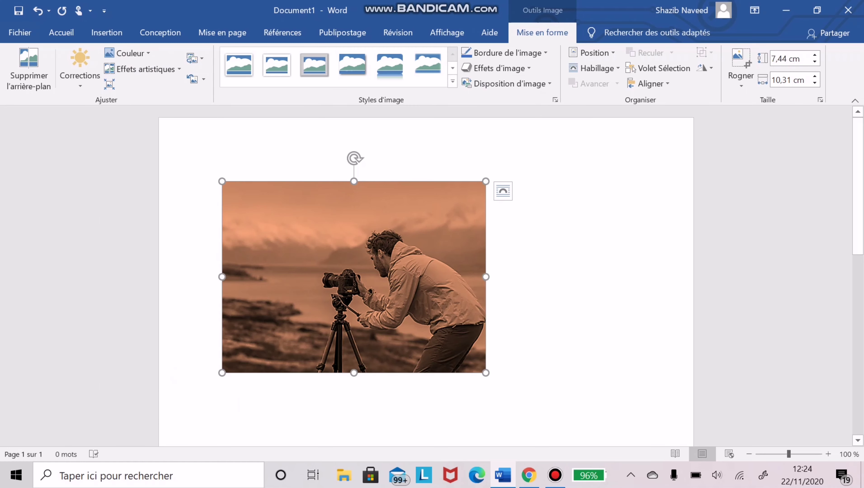
click(129, 53)
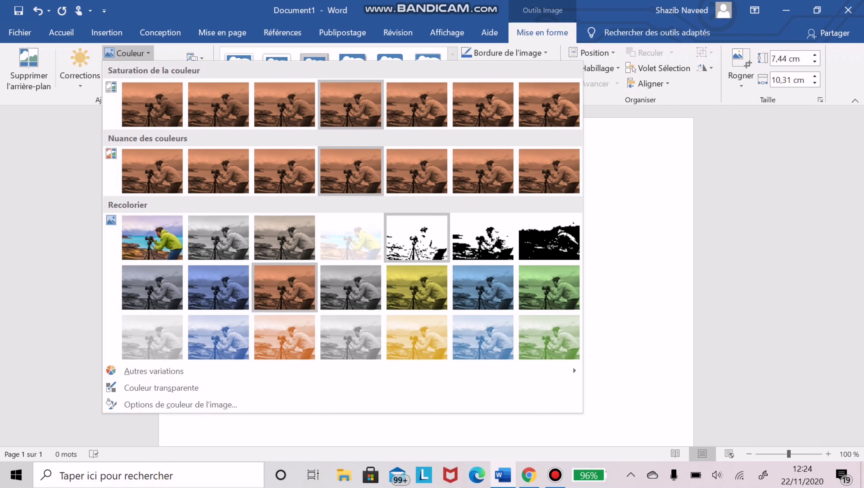
click(38, 11)
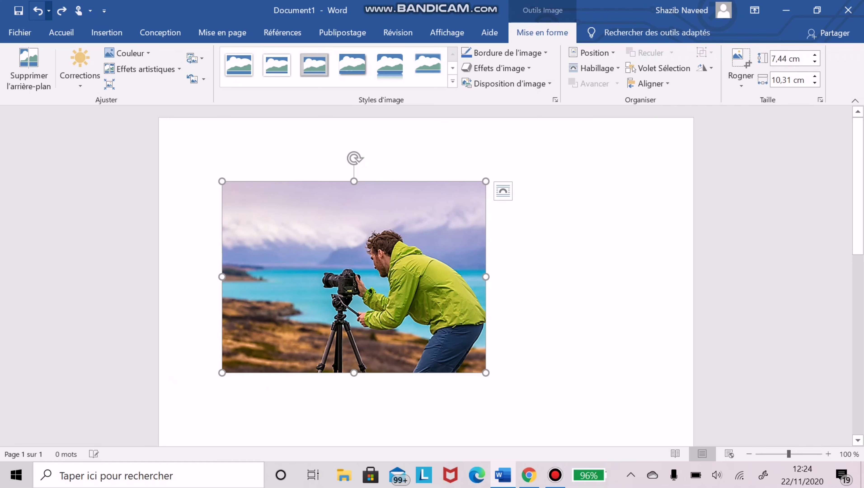
- Try the greyscale recolour preset on the photo and undo it
click(130, 54)
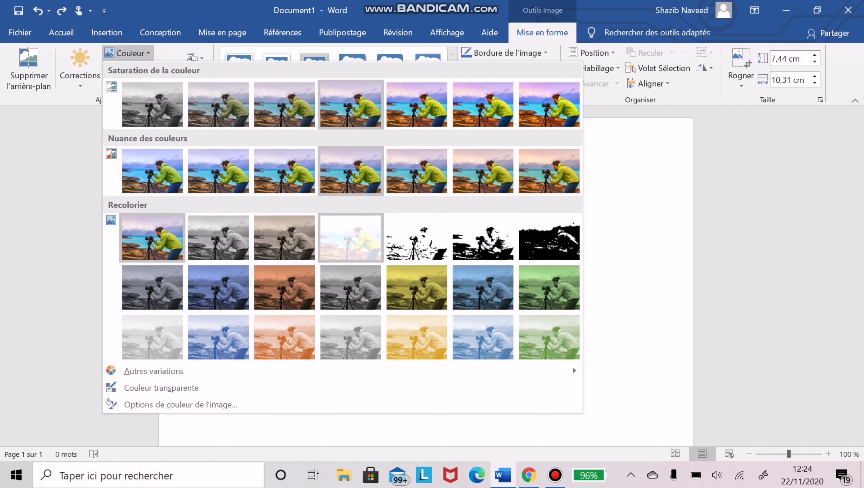
click(212, 253)
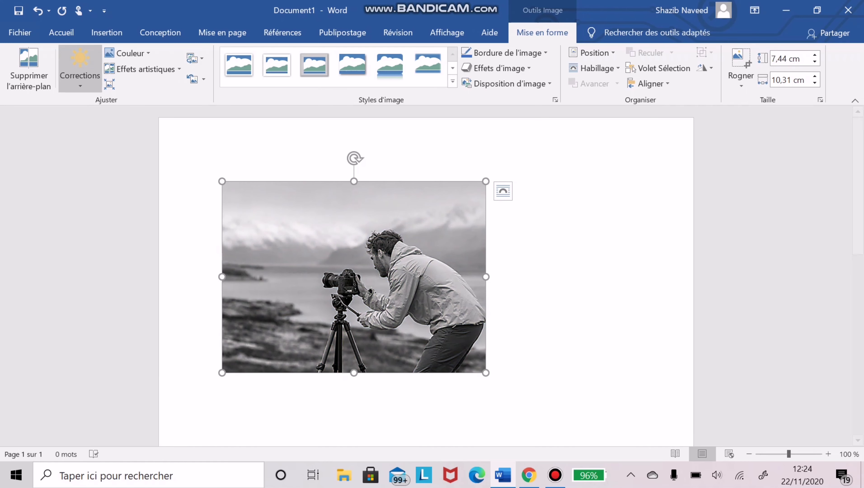
click(38, 10)
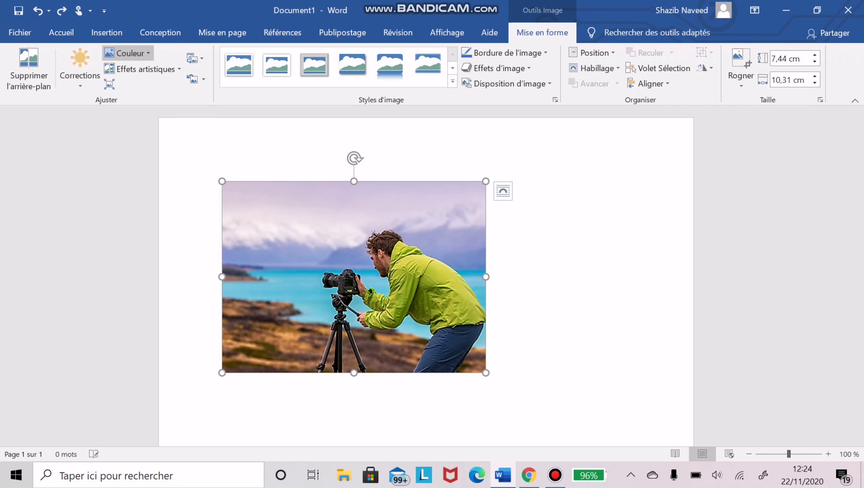
- Examine the colour saturation, tone and recolour presets and preview the artistic effects, including film grain, without applying any
click(129, 53)
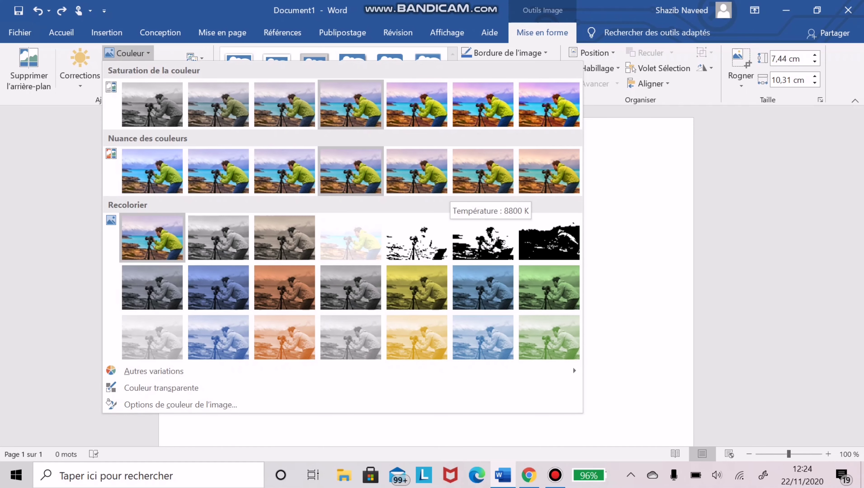
click(143, 69)
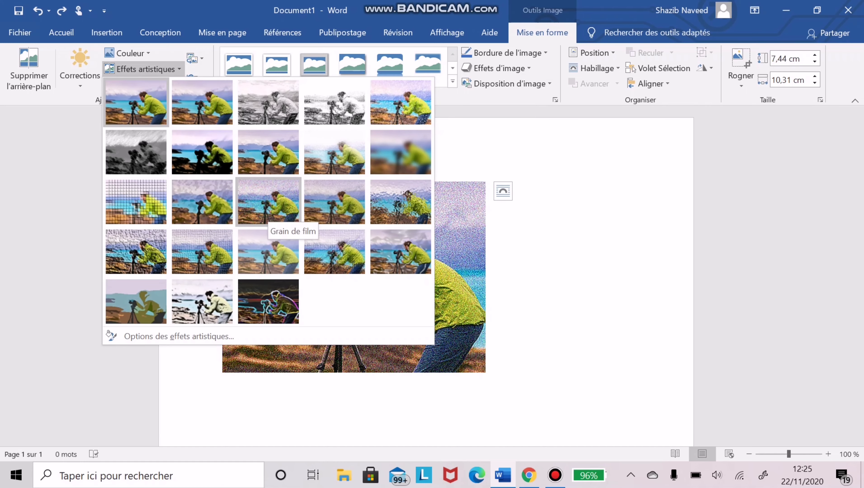
key(Escape)
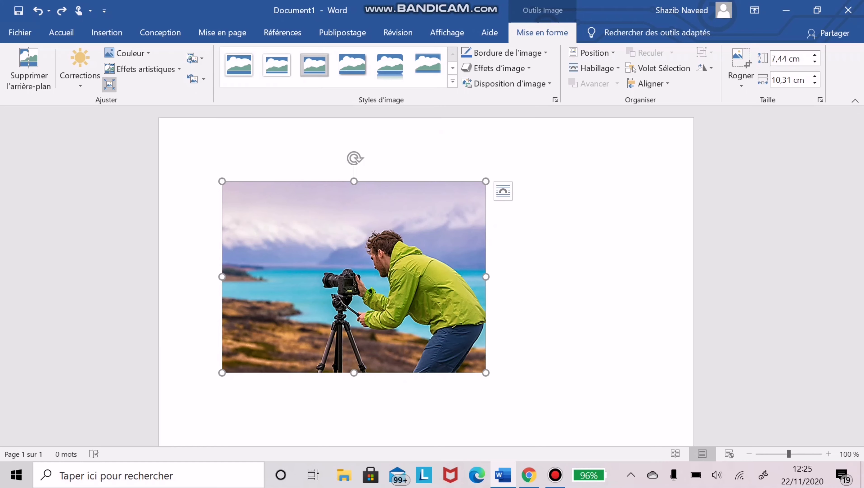
- Review the compression and resolution options for the selected picture and close them without applying
click(109, 84)
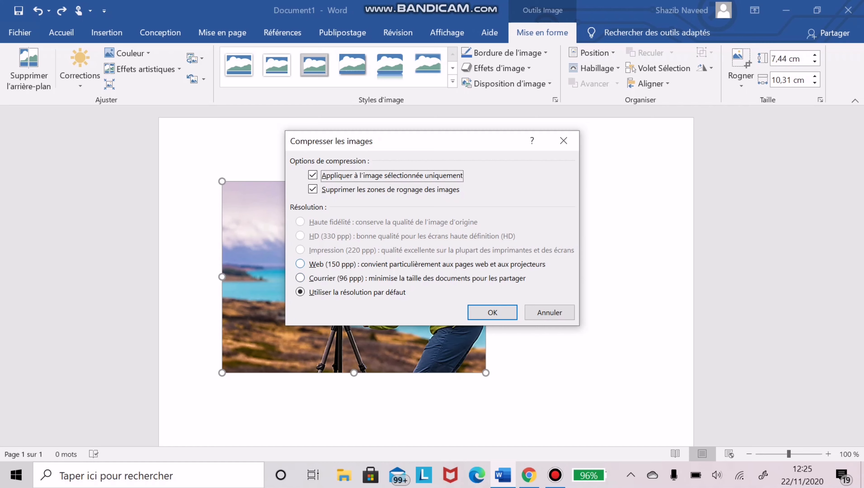
click(550, 313)
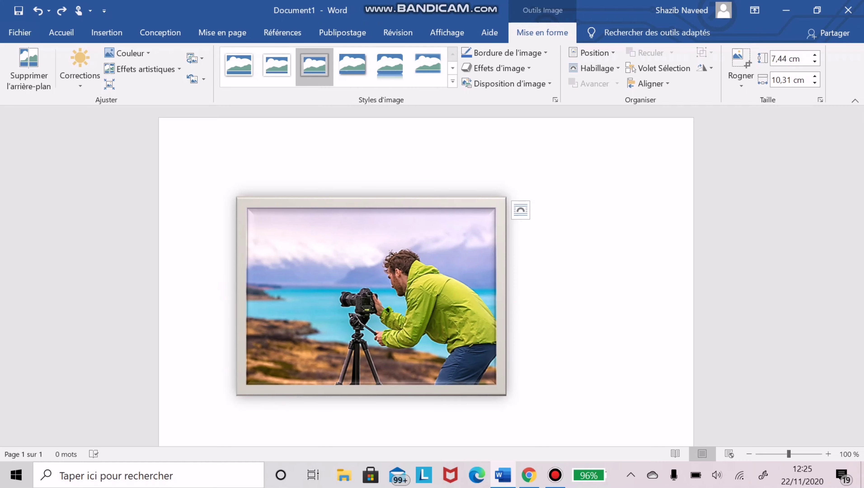
- Apply the light grey bevelled frame picture style to the photo and browse the other available styles
click(314, 65)
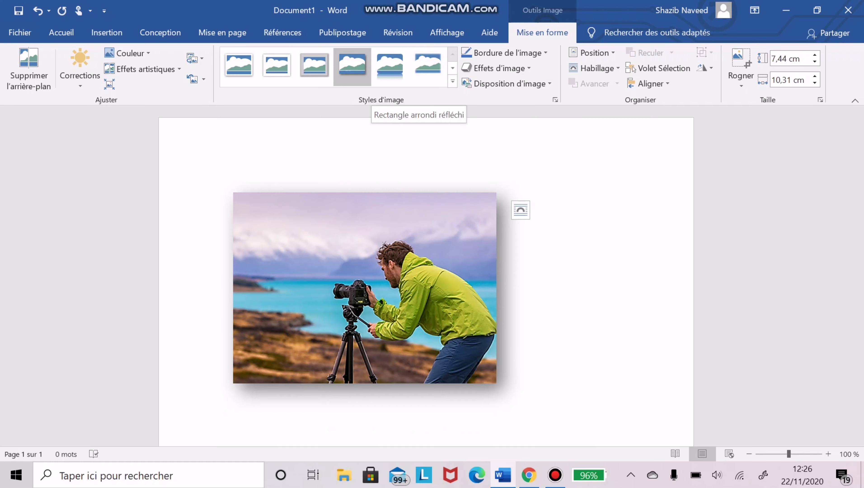
click(452, 68)
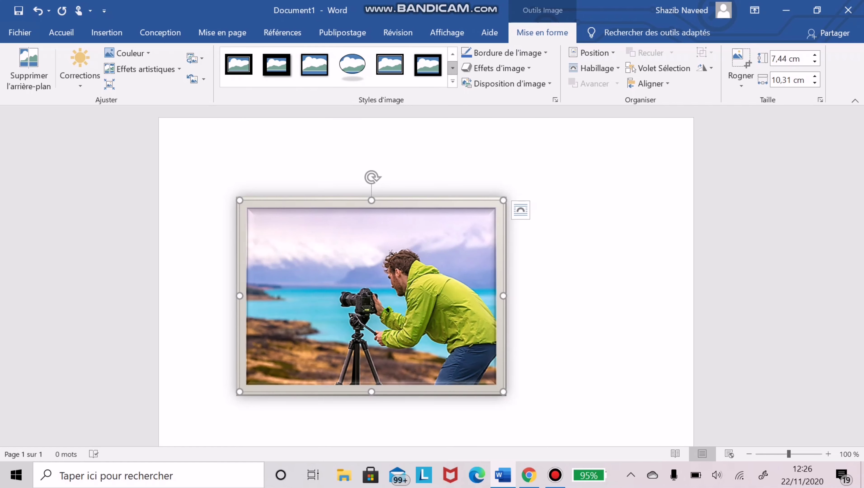
click(453, 68)
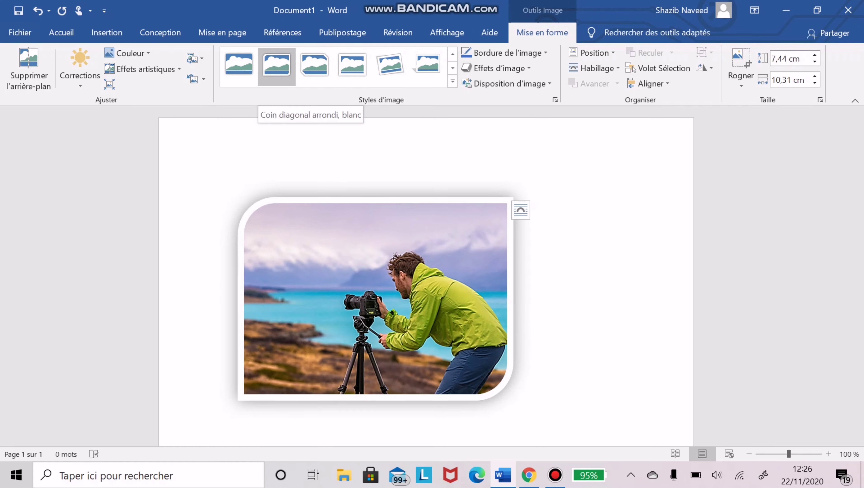
click(452, 68)
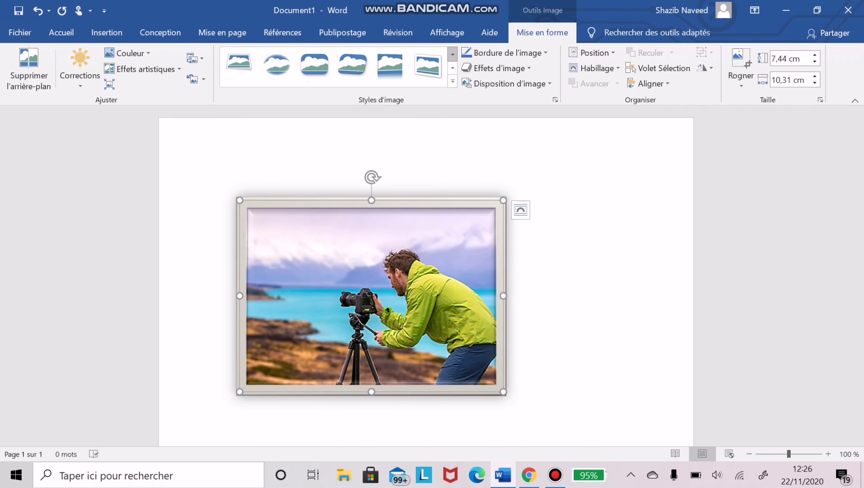
click(452, 54)
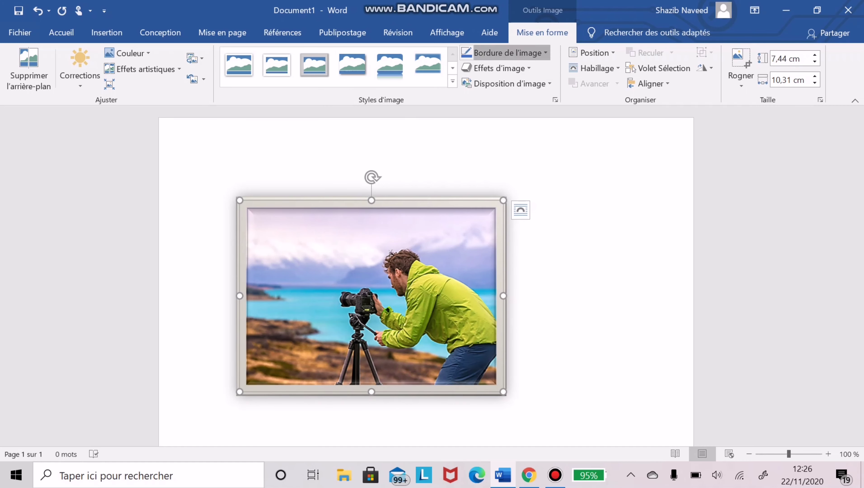
- Review the picture border colours, including dark red and the custom colour settings, without changing the frame
click(508, 52)
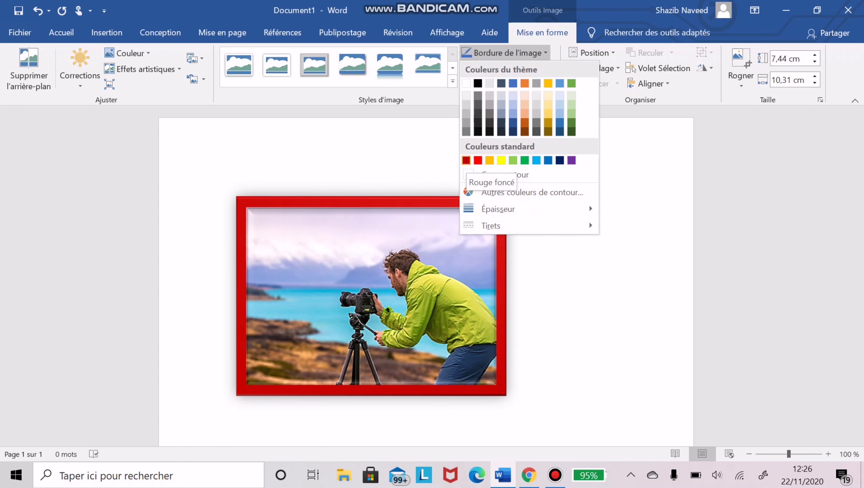
click(506, 53)
click(506, 53)
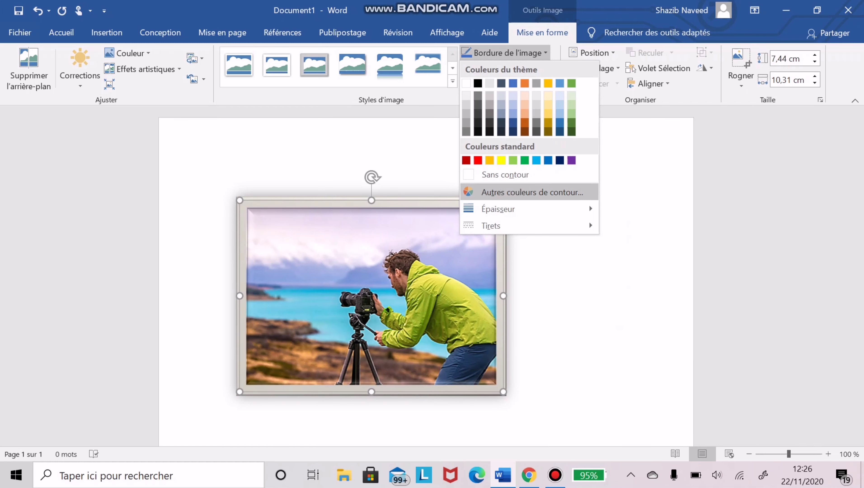
click(532, 192)
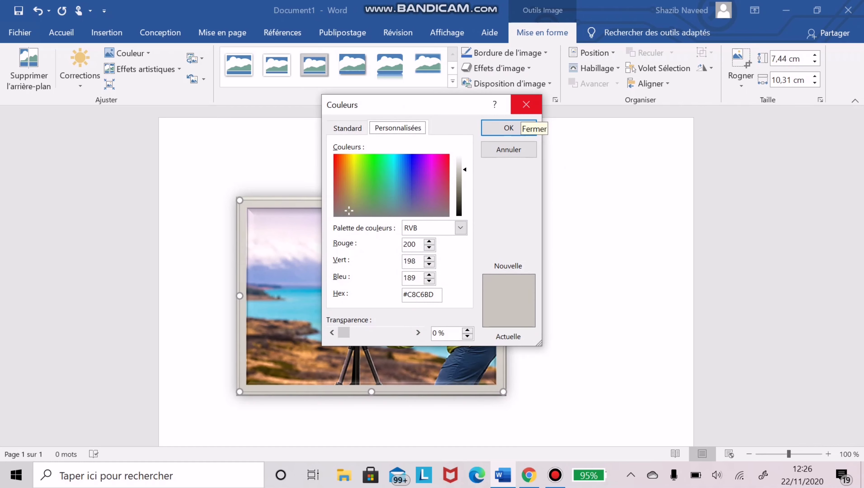
click(526, 104)
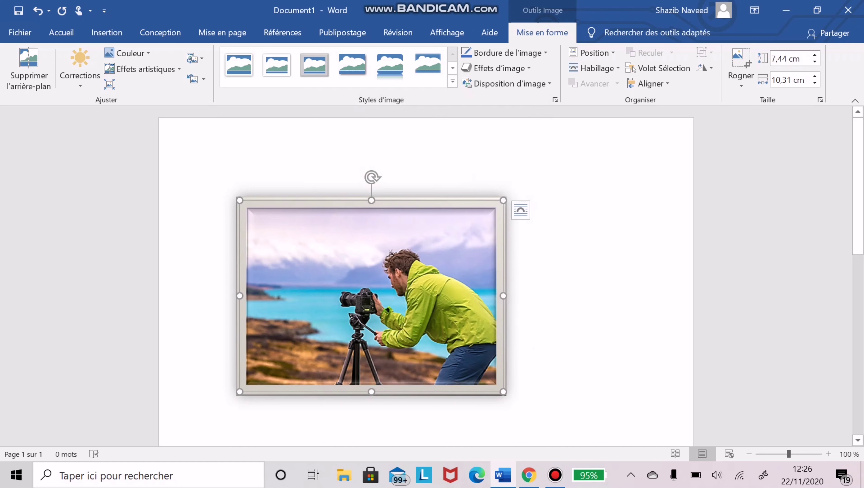
- Preview the shadow, 3D rotation, soft edge and reflection picture effects on the photo without applying any
click(499, 68)
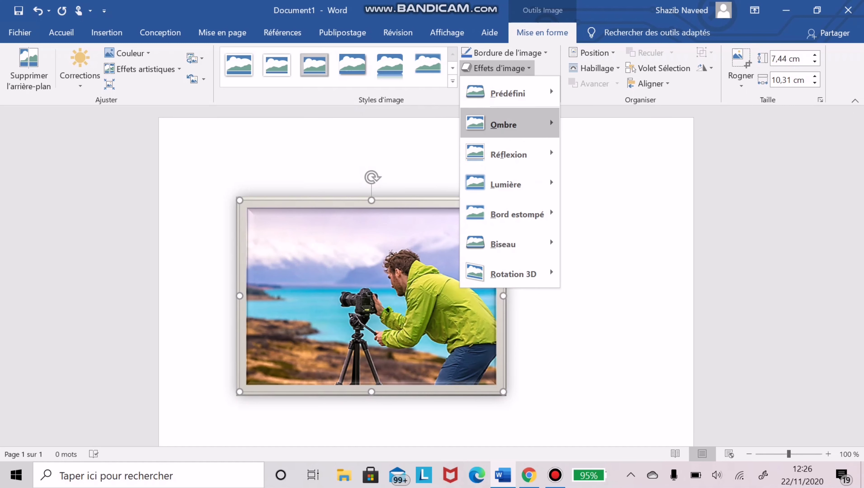
mouse_move(510, 125)
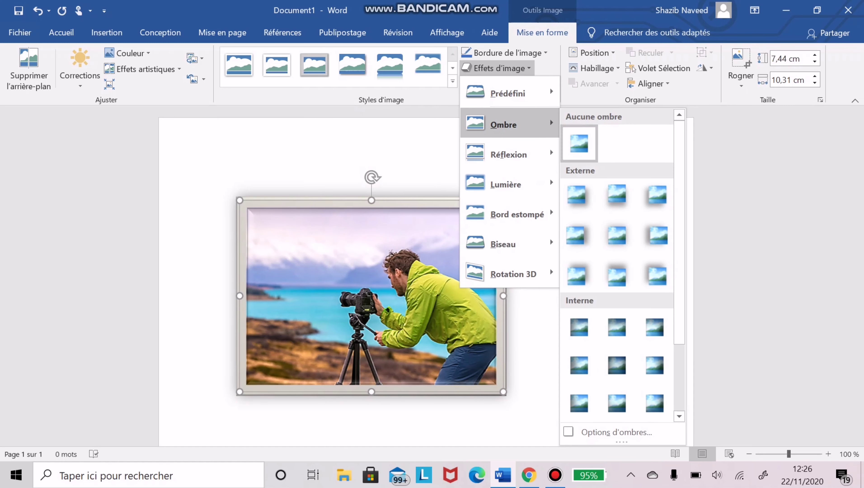
scroll(617, 266, down, 2)
scroll(617, 267, down, 1)
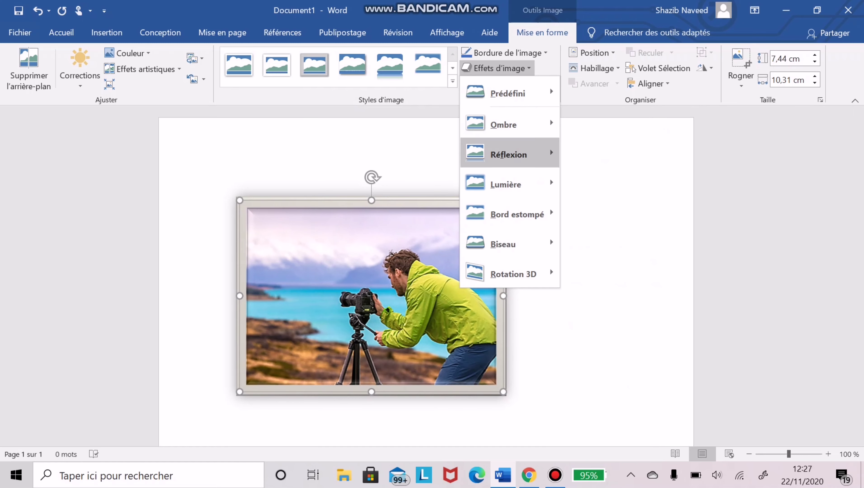
mouse_move(509, 125)
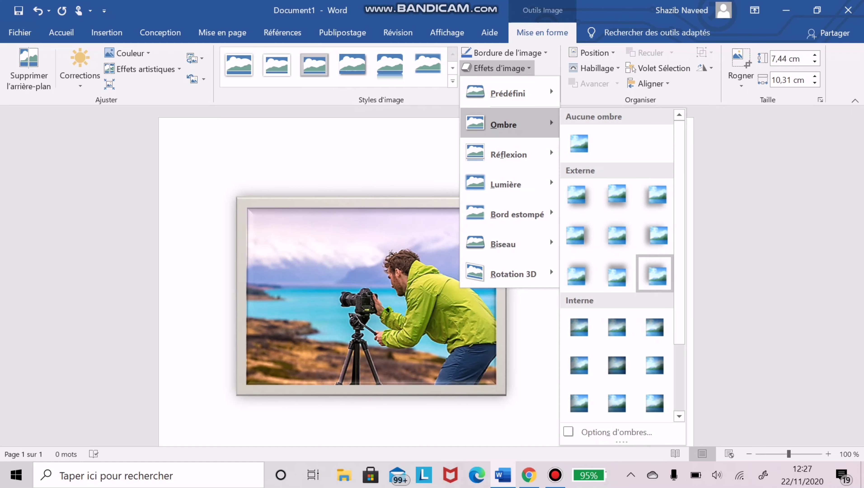
mouse_move(513, 274)
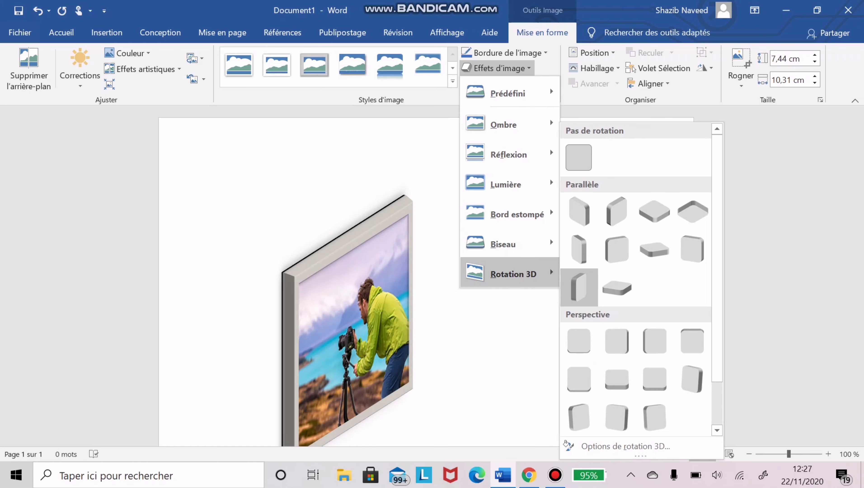
mouse_move(516, 214)
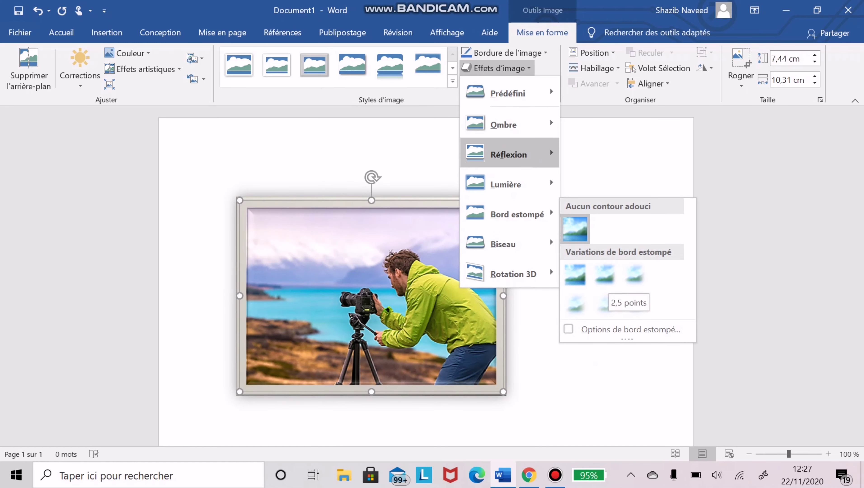
mouse_move(509, 155)
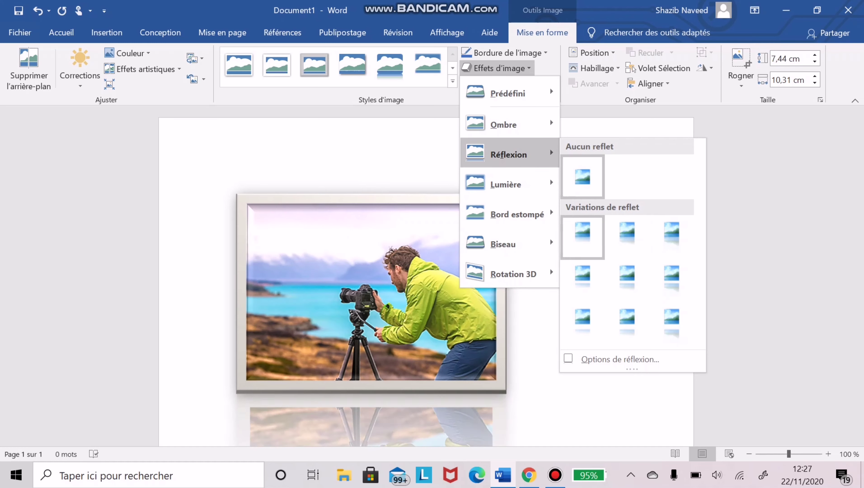
key(Escape)
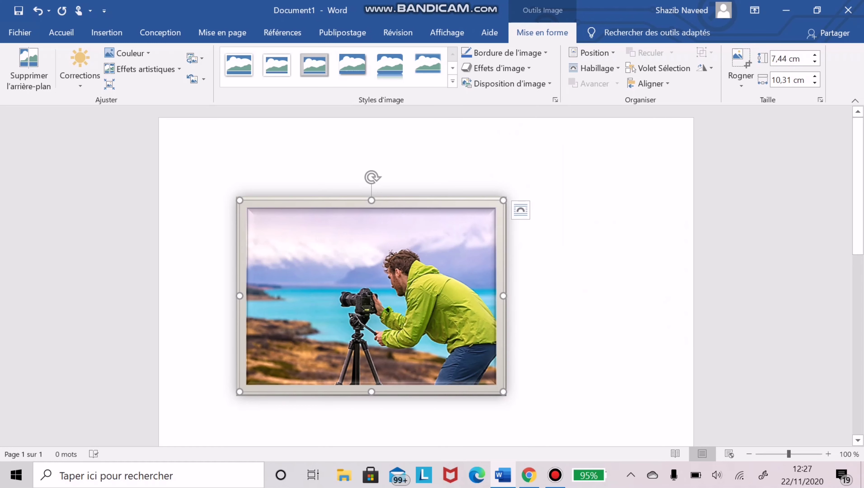
- Review the available picture layouts for the photo and close them without applying one
click(510, 84)
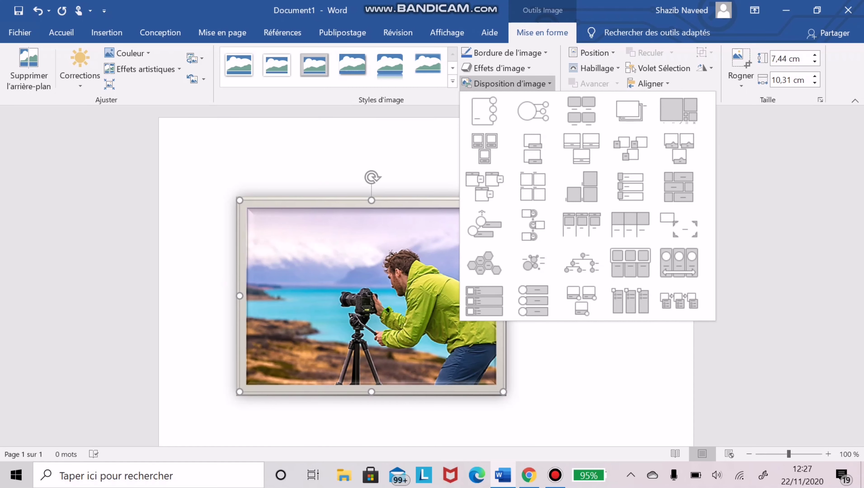
key(Escape)
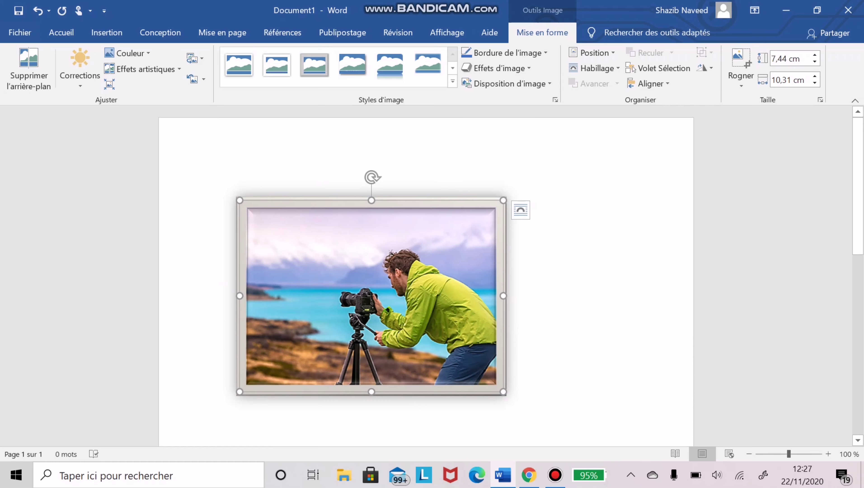